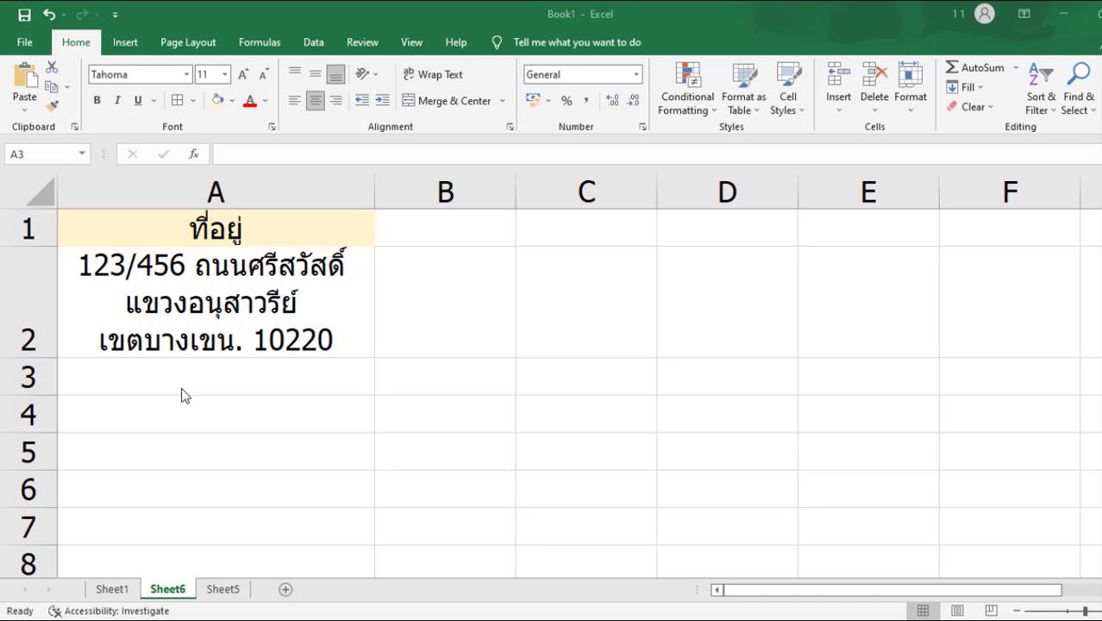
- Enter a second postal address in A3 as three lines: street, district, and city
left_click(206, 379)
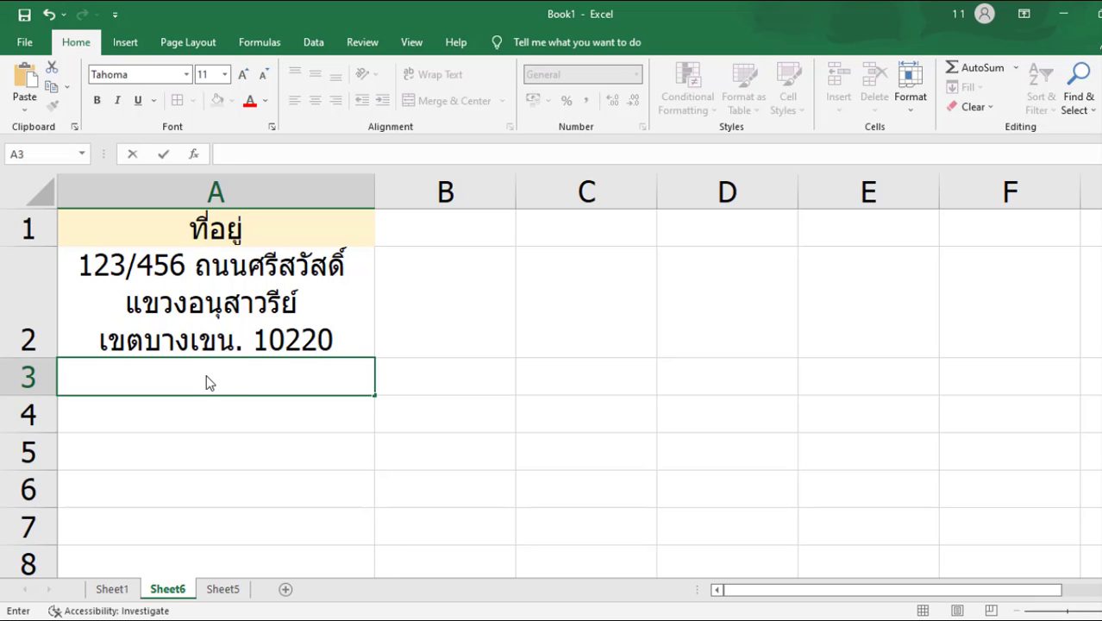
type("123 ถ")
type("นนเดชะตุง")
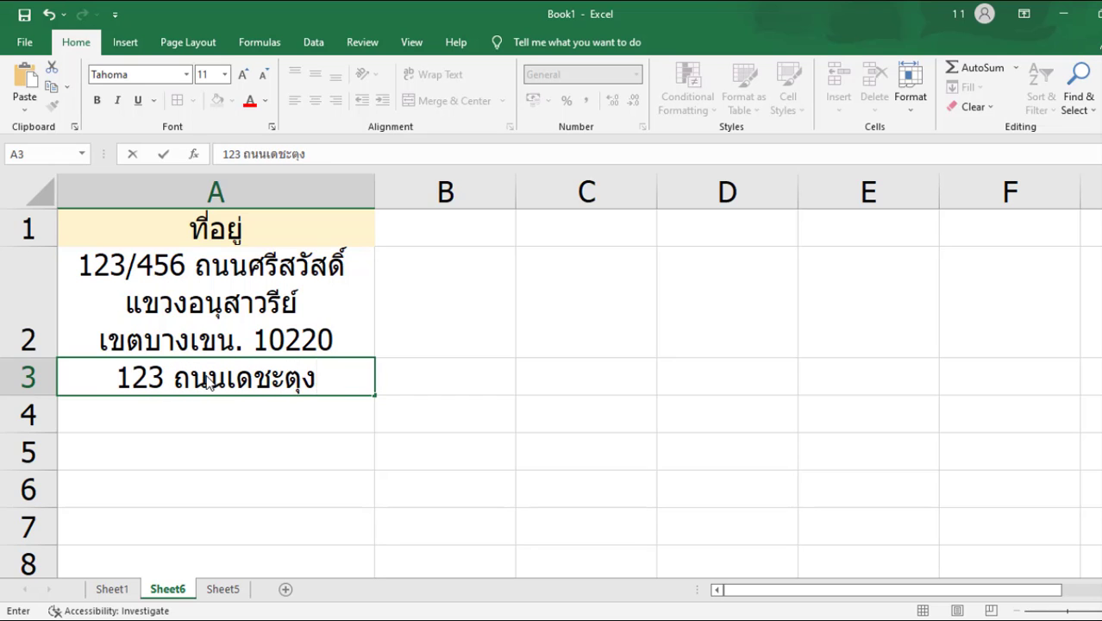
type("คะ")
left_click(338, 376)
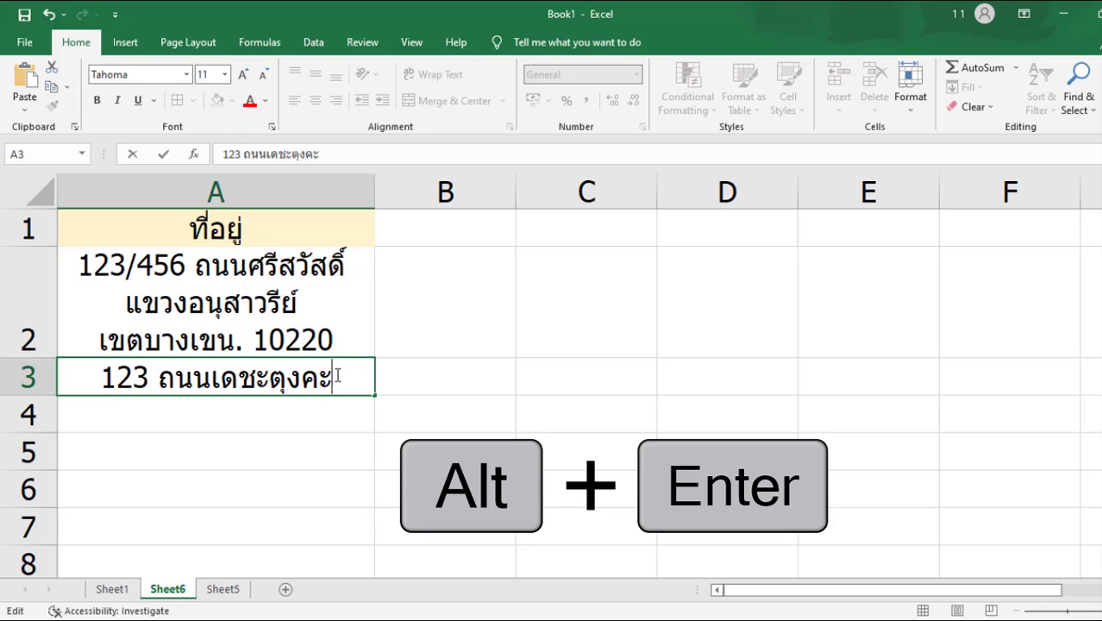
key("alt+Return")
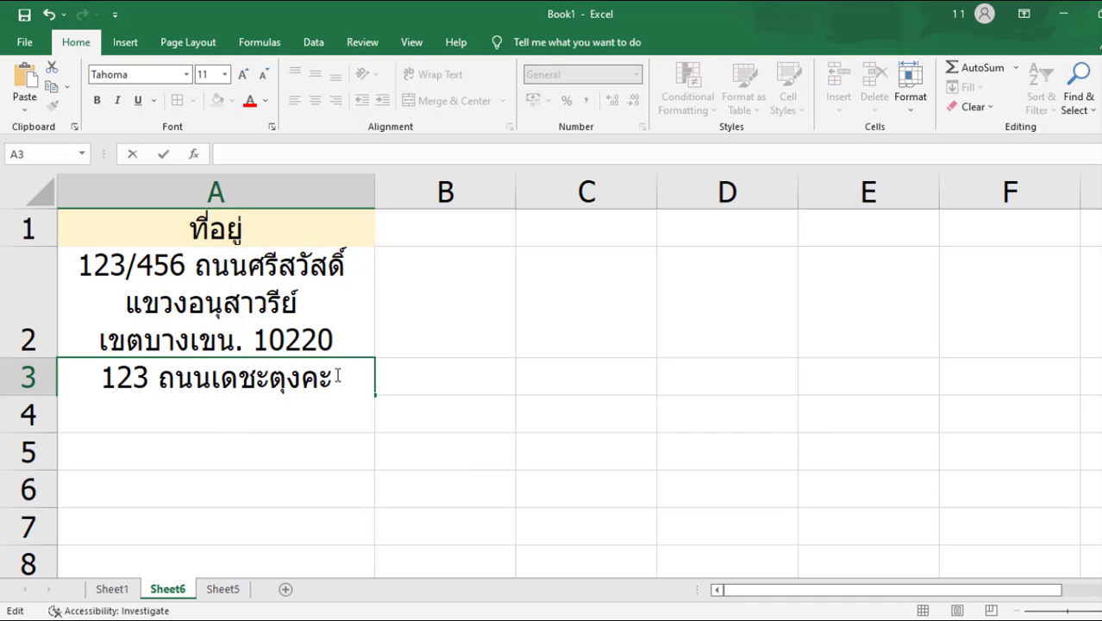
type("แขวง")
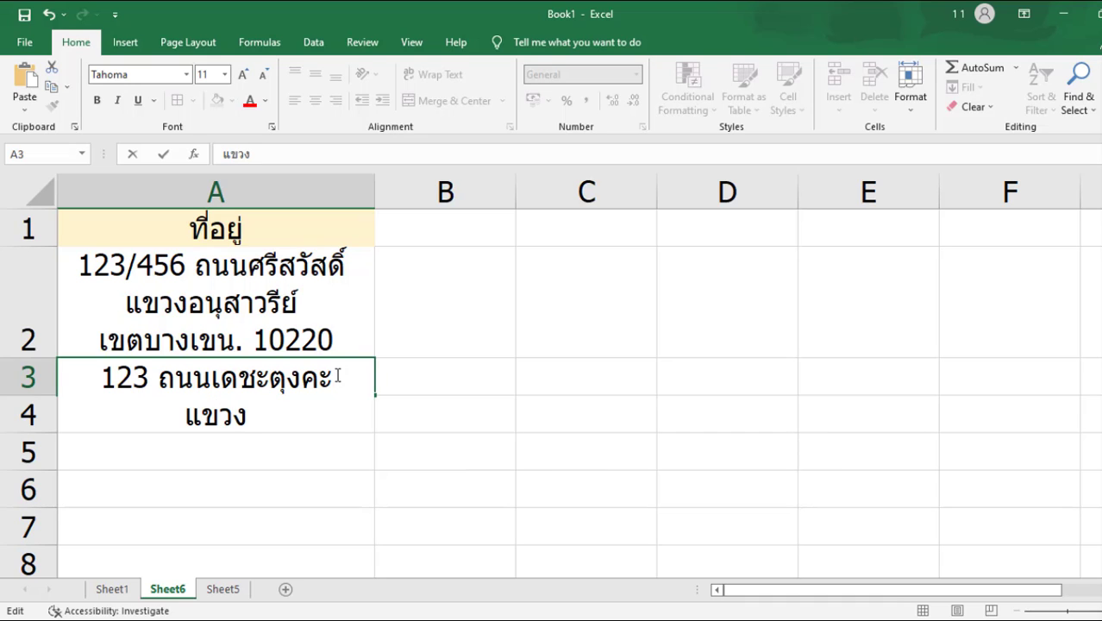
type("ส")
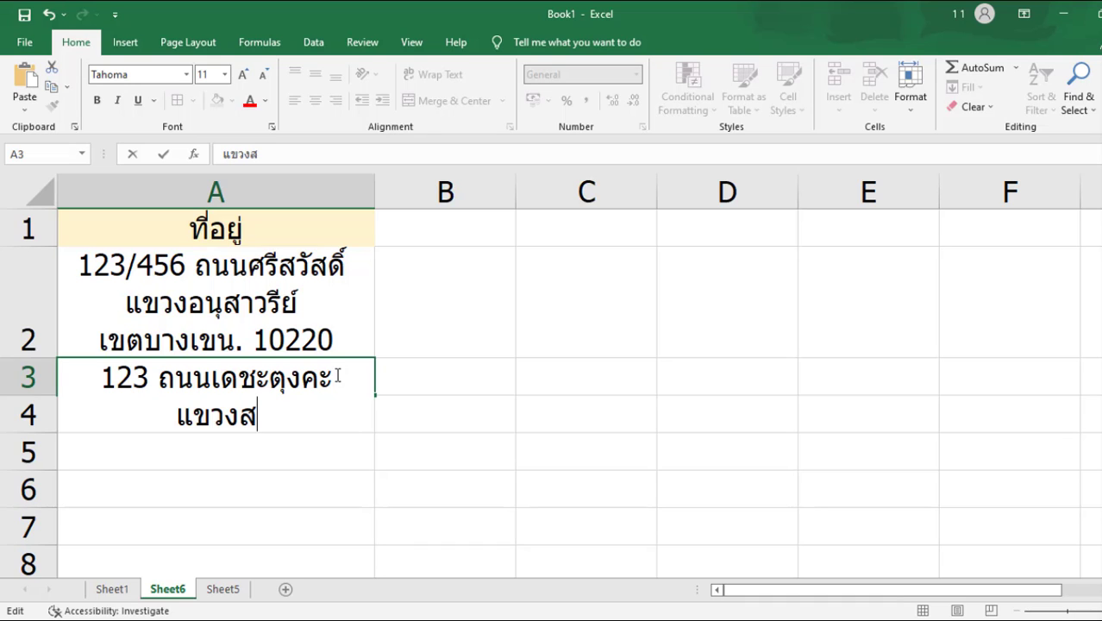
type("ีกัน")
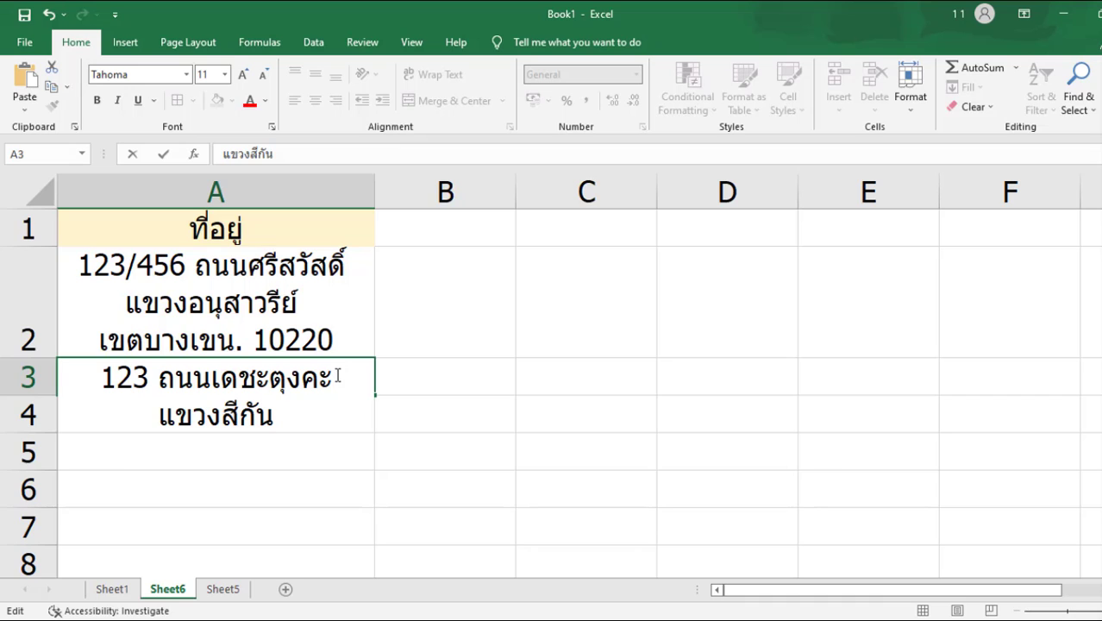
type(" เ")
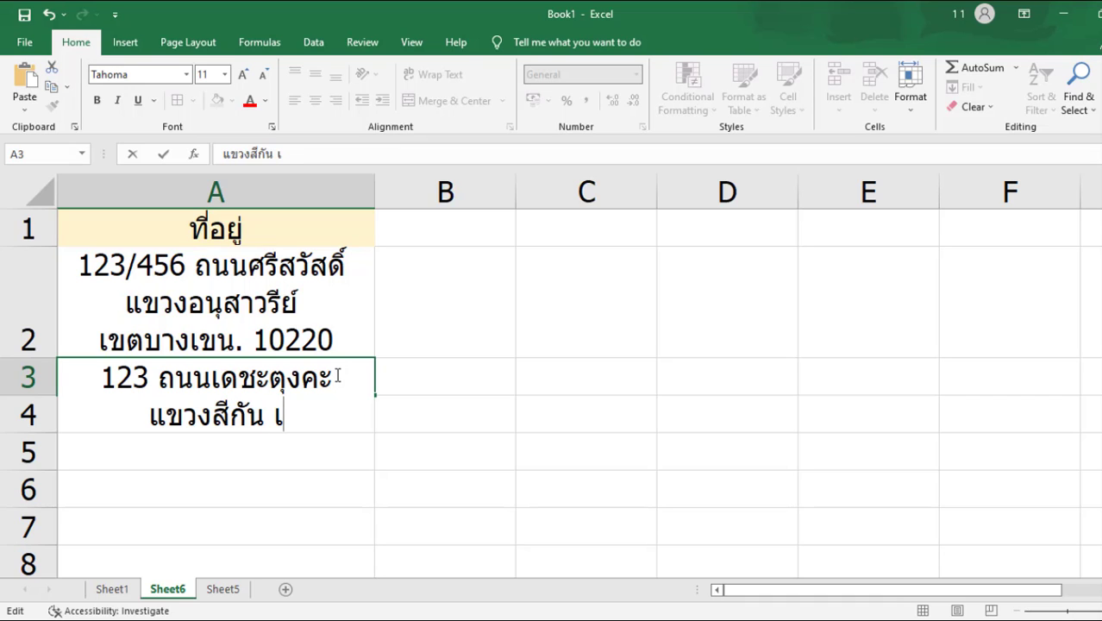
type("ขตดอน")
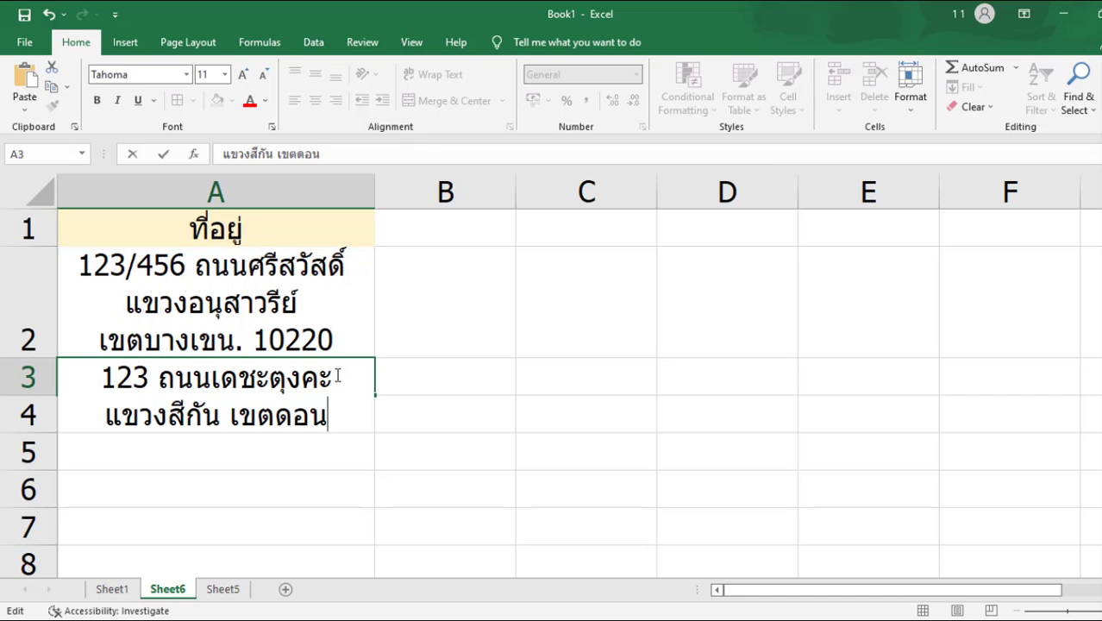
type("เมื")
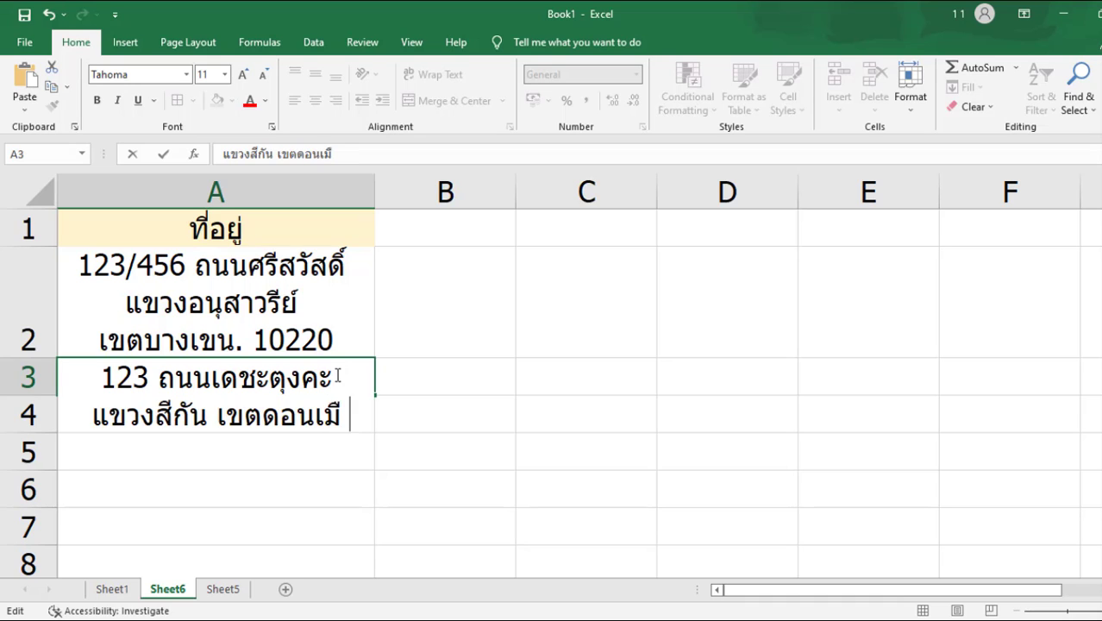
type("อง")
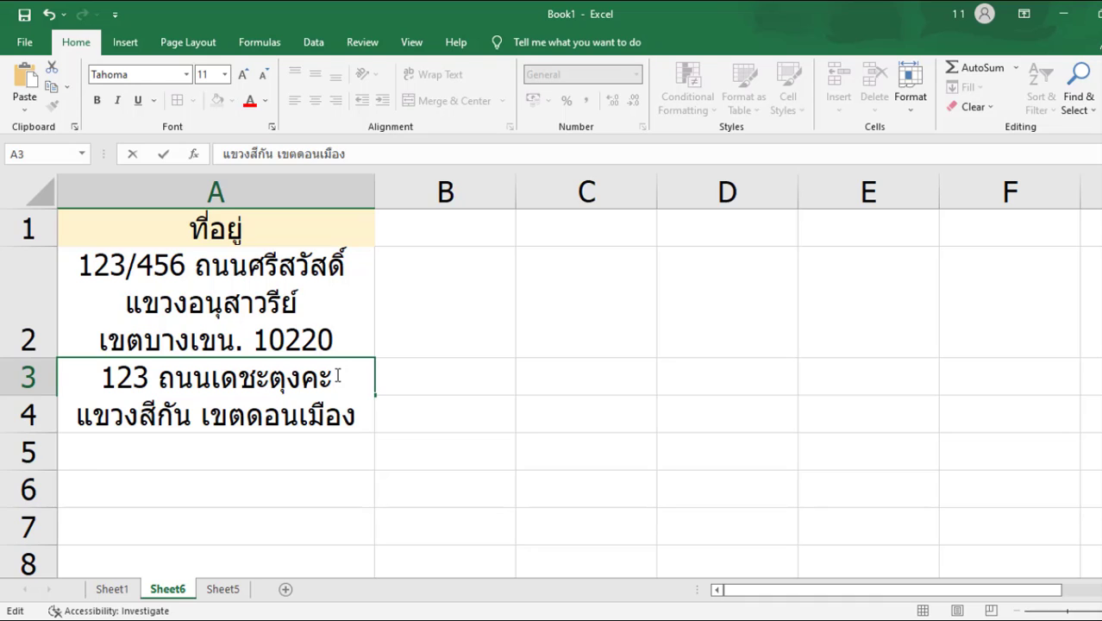
key("alt+Return")
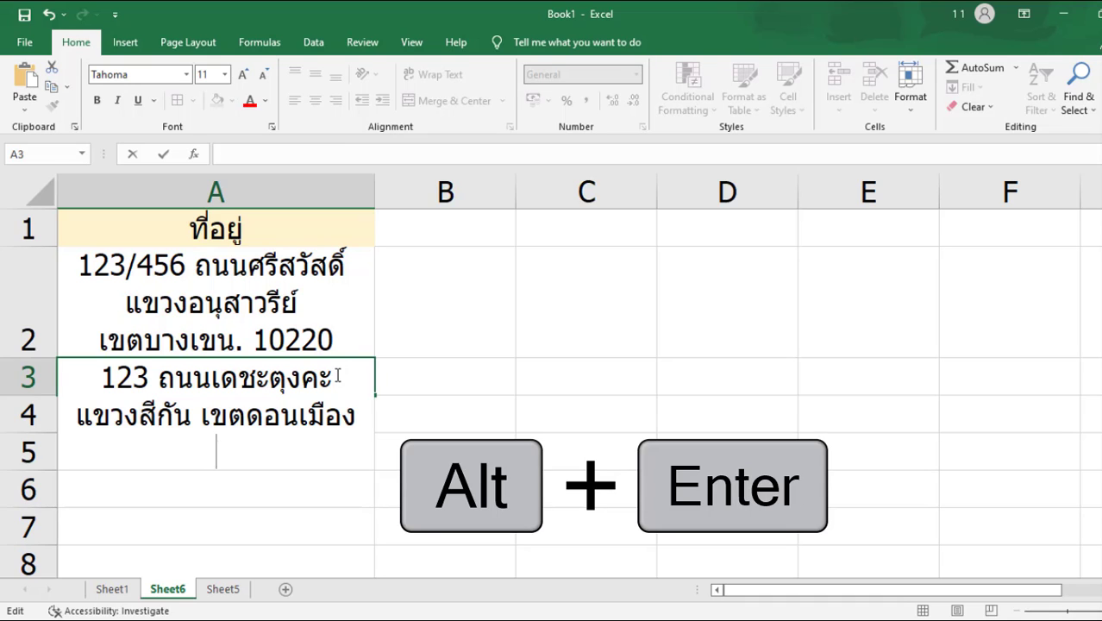
type("กรุ")
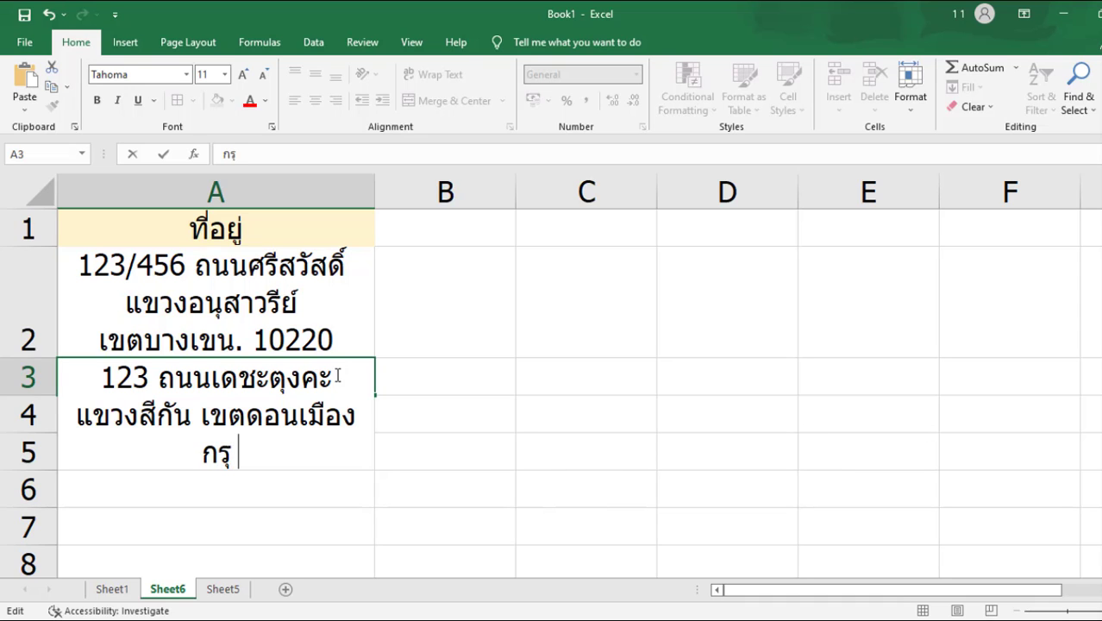
type("งเทพมห")
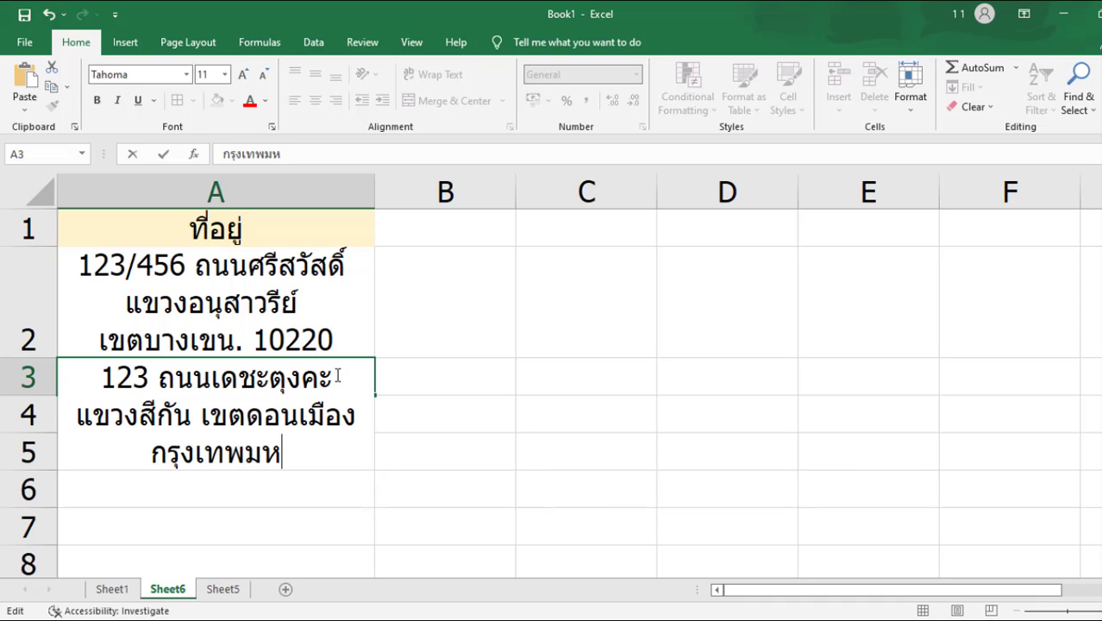
type("านคร")
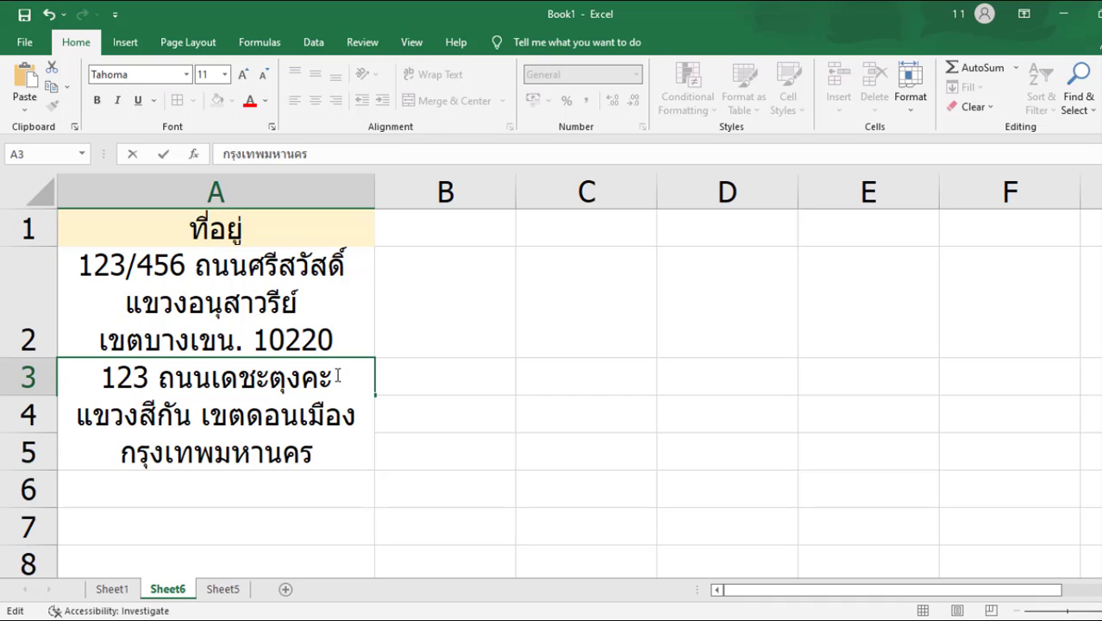
key("Return")
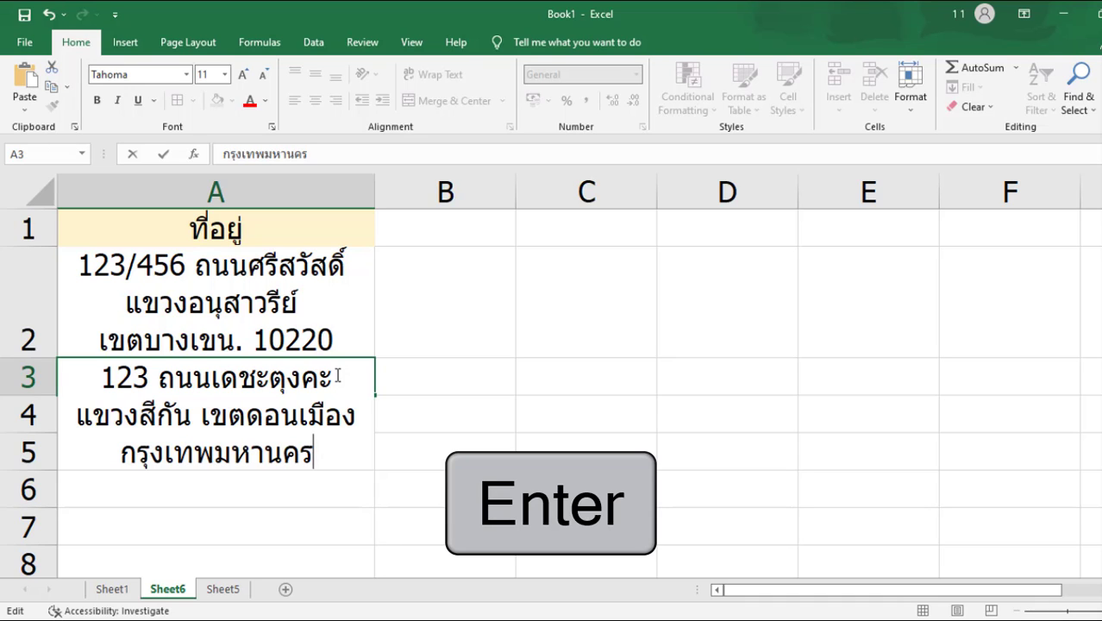
key("Return")
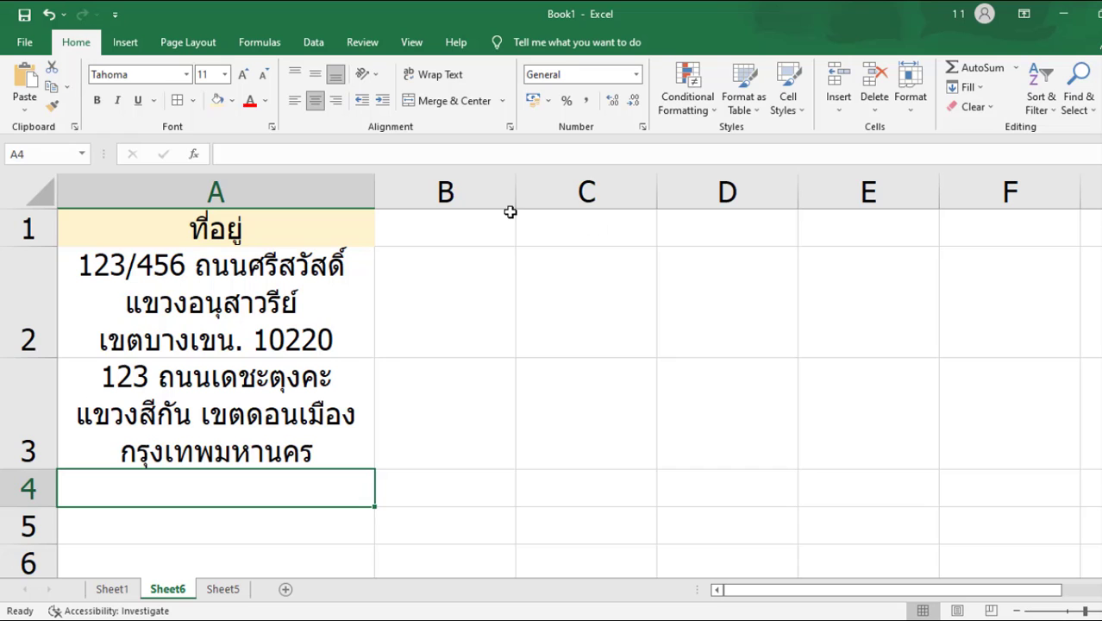
- Widen column B and give it the header ที่อยู่ in B1
left_click_drag(516, 191, 959, 191)
left_click(656, 225)
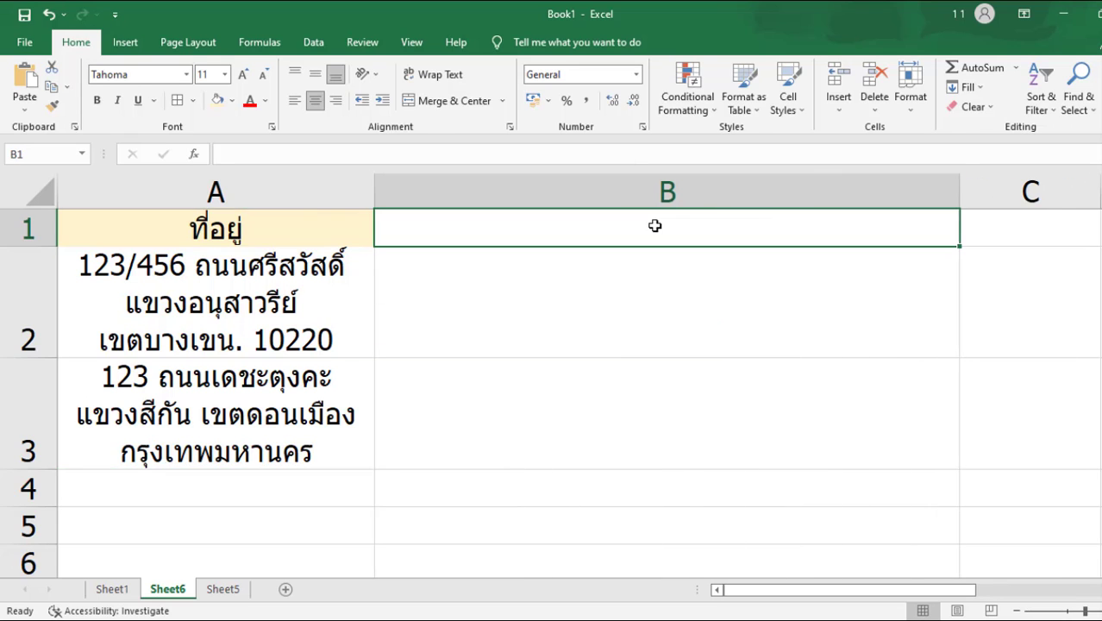
type("ท")
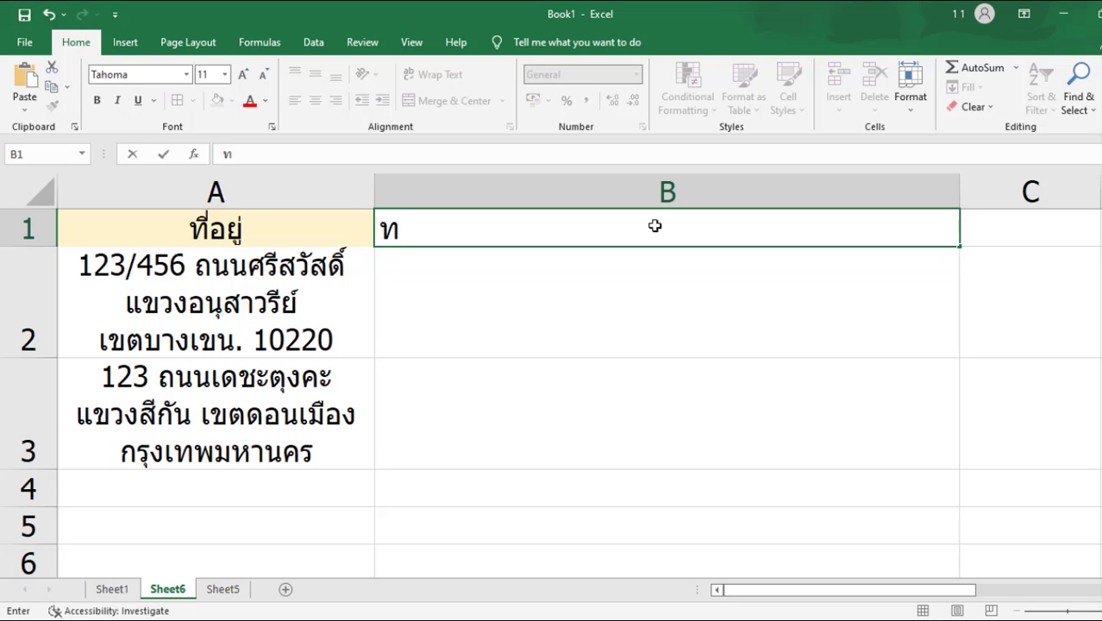
type("ี่อยู่")
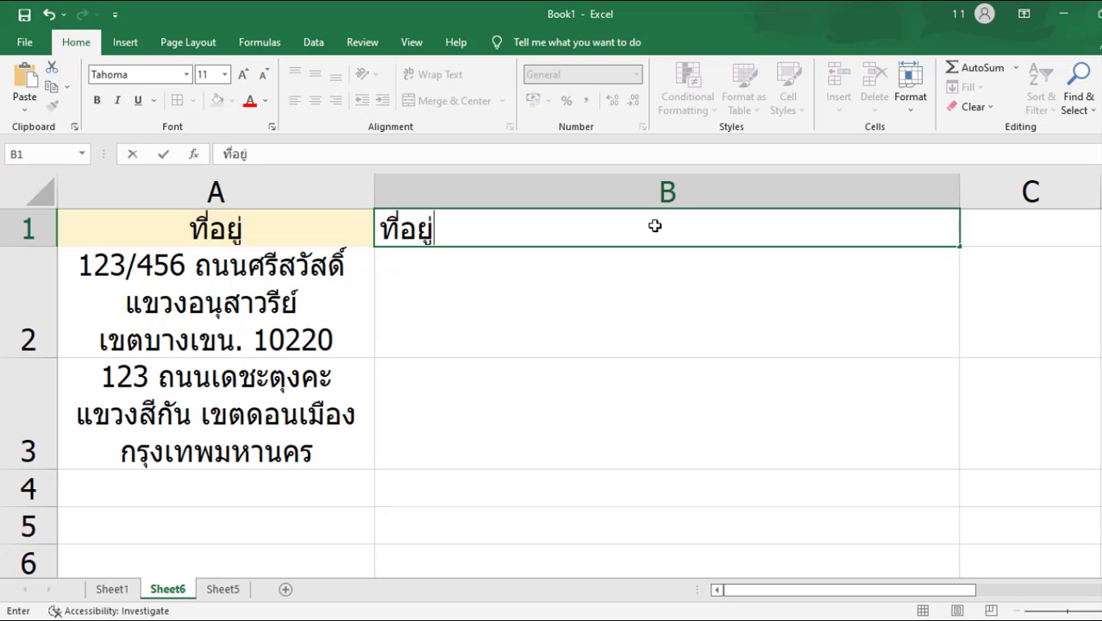
key("Return")
- Copy the two addresses from A2:A3 into B2:B3 and select the pasted cells
left_click_drag(215, 293, 258, 425)
key("ctrl+c")
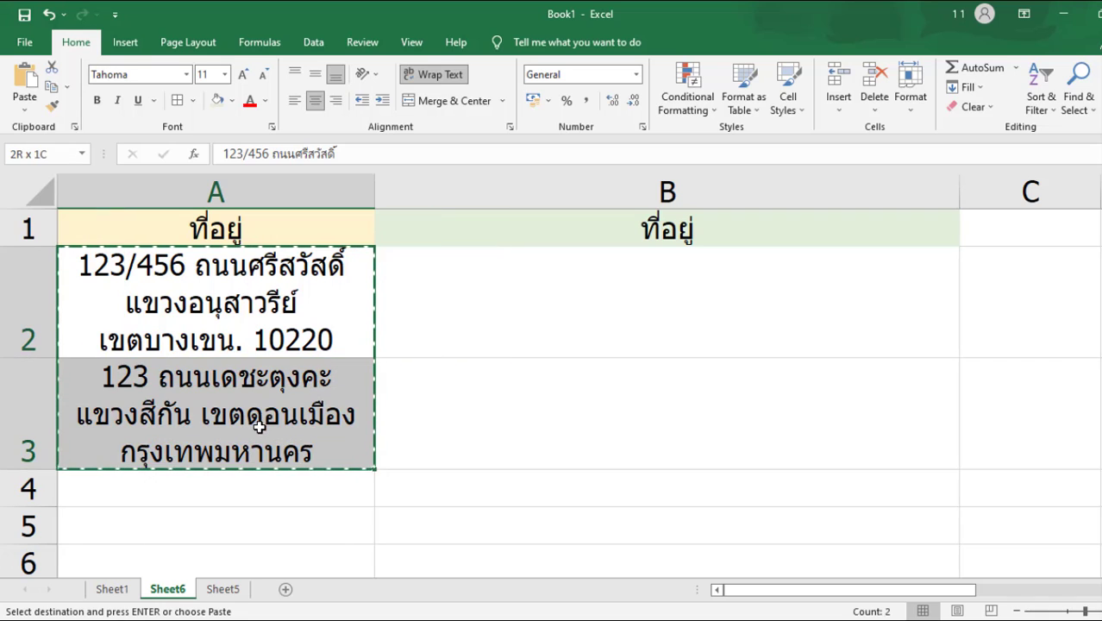
left_click(606, 286)
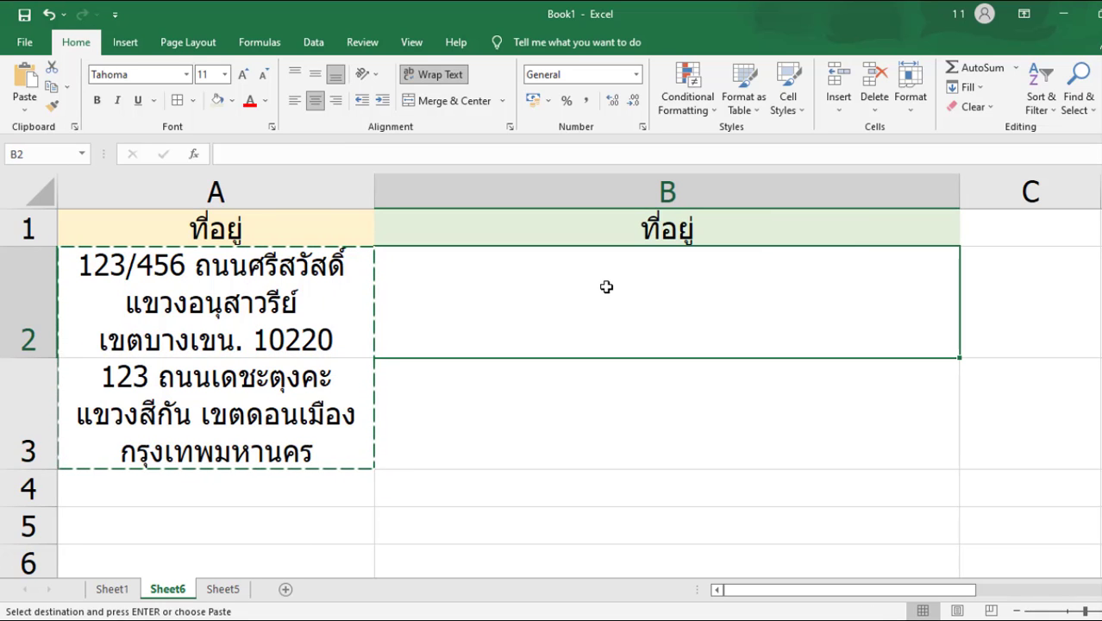
key("ctrl+v")
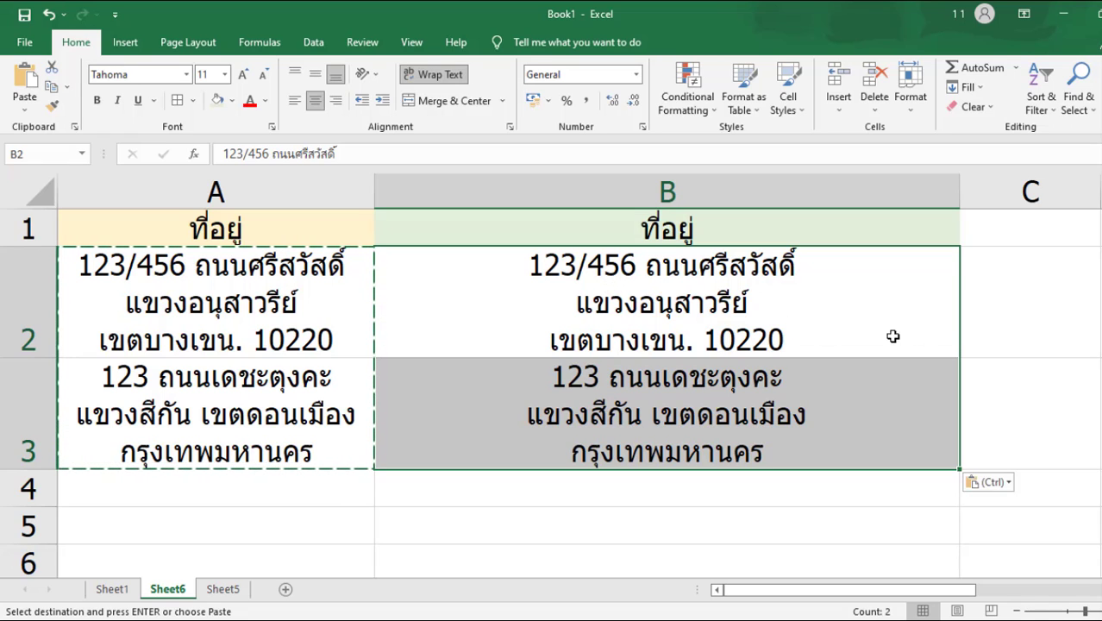
left_click(984, 322)
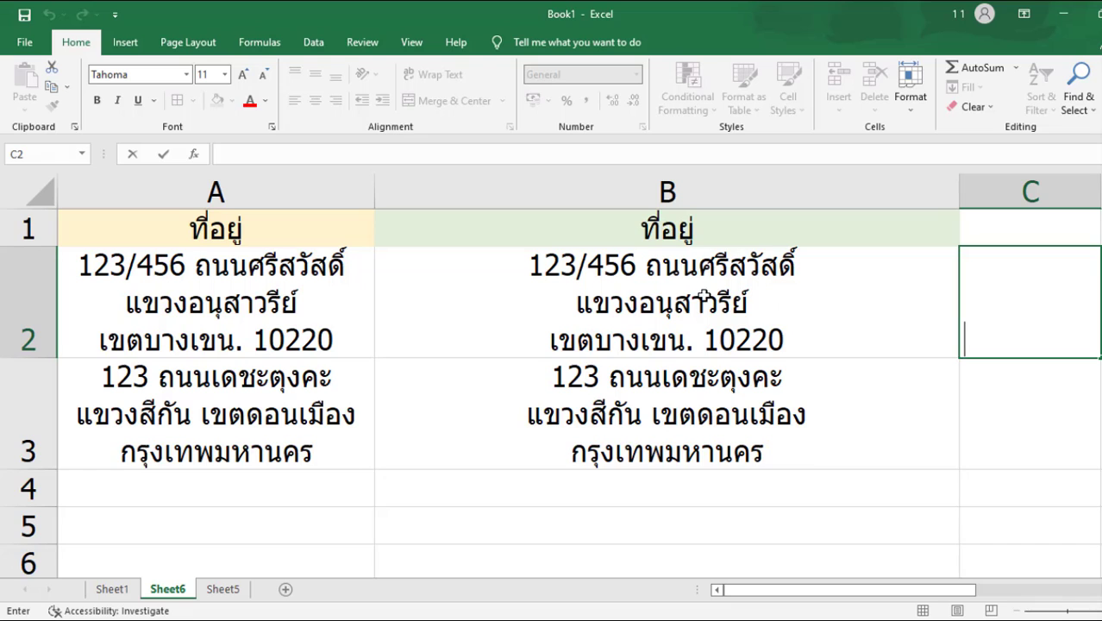
left_click_drag(704, 296, 705, 400)
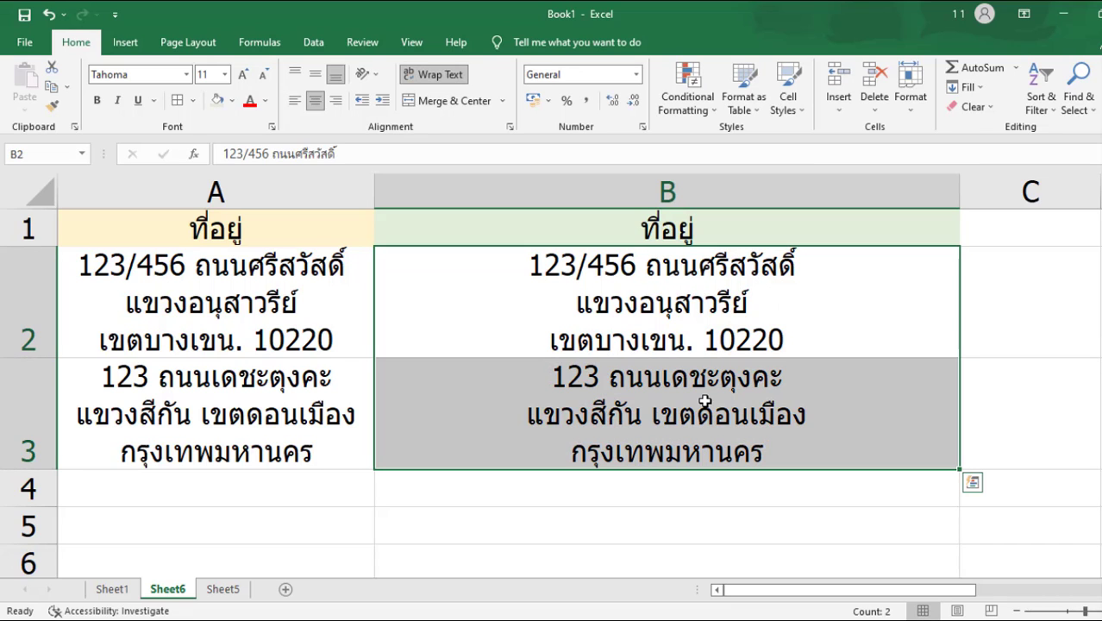
- Replace every line break (Ctrl+J) in B2:B3 with a space, confirming 4 replacements
key("ctrl+h")
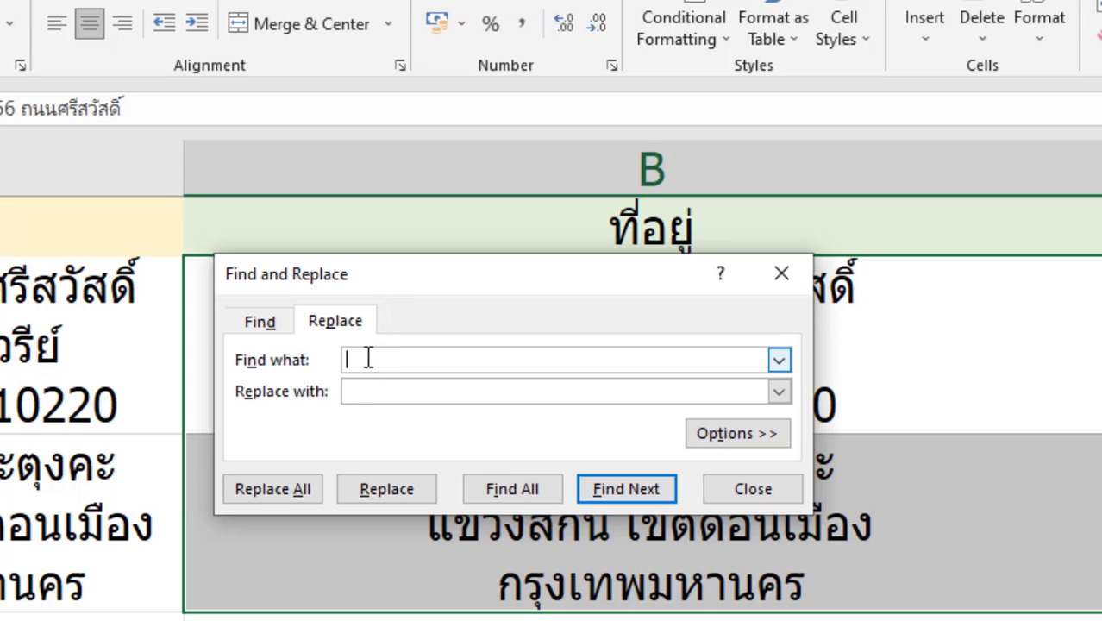
key("ctrl+j")
left_click(368, 392)
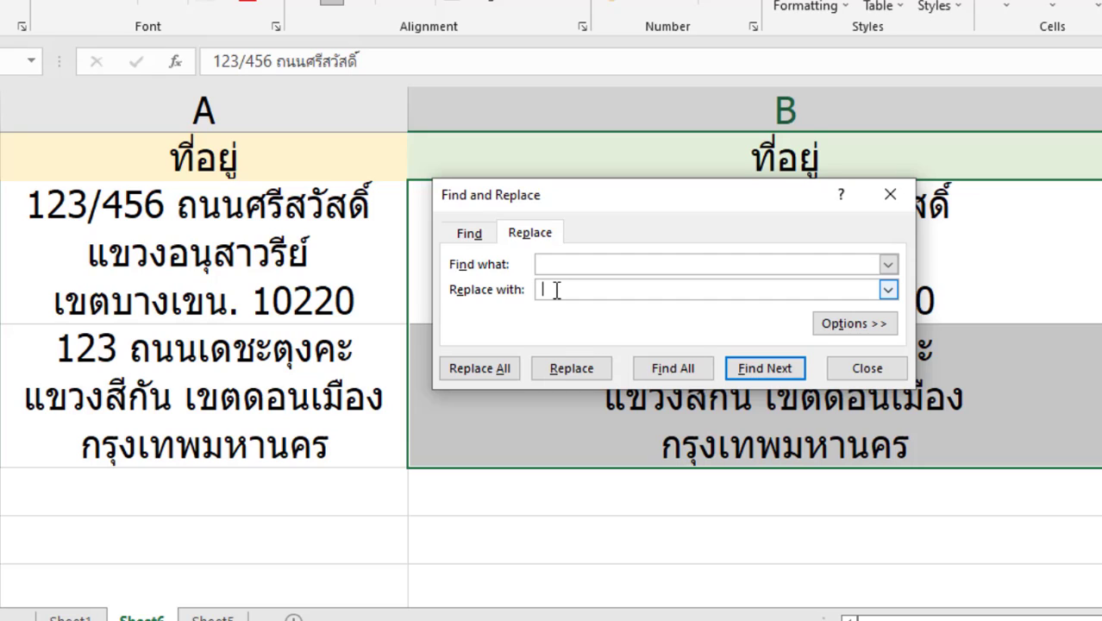
left_click(483, 370)
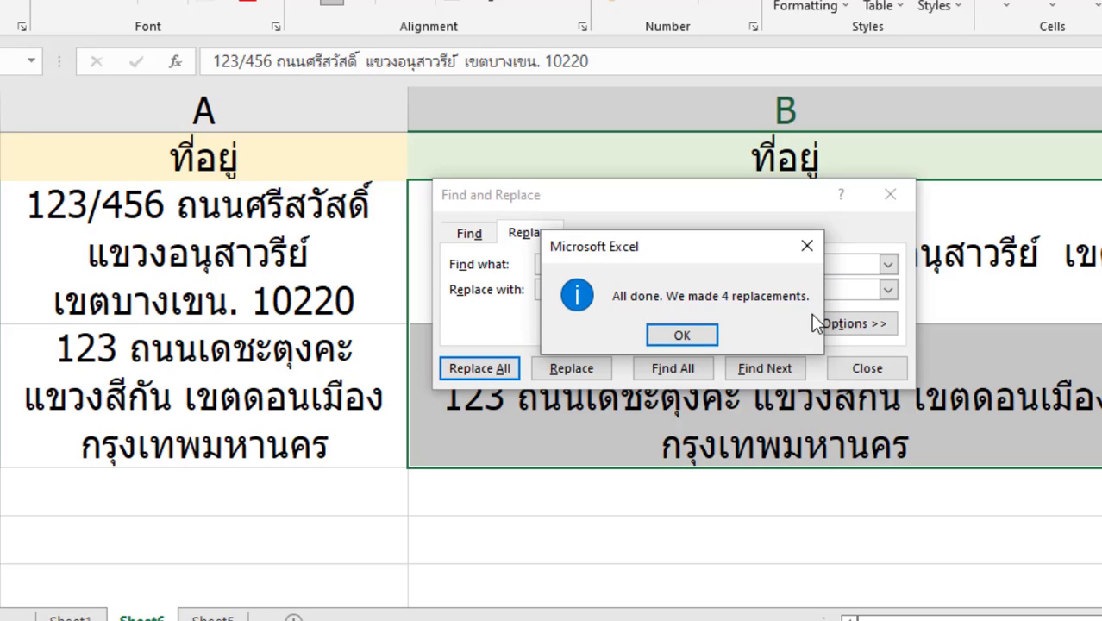
left_click(682, 335)
- Close Find and Replace and drag column B wider so B2 and B3 each show one line
left_click(890, 195)
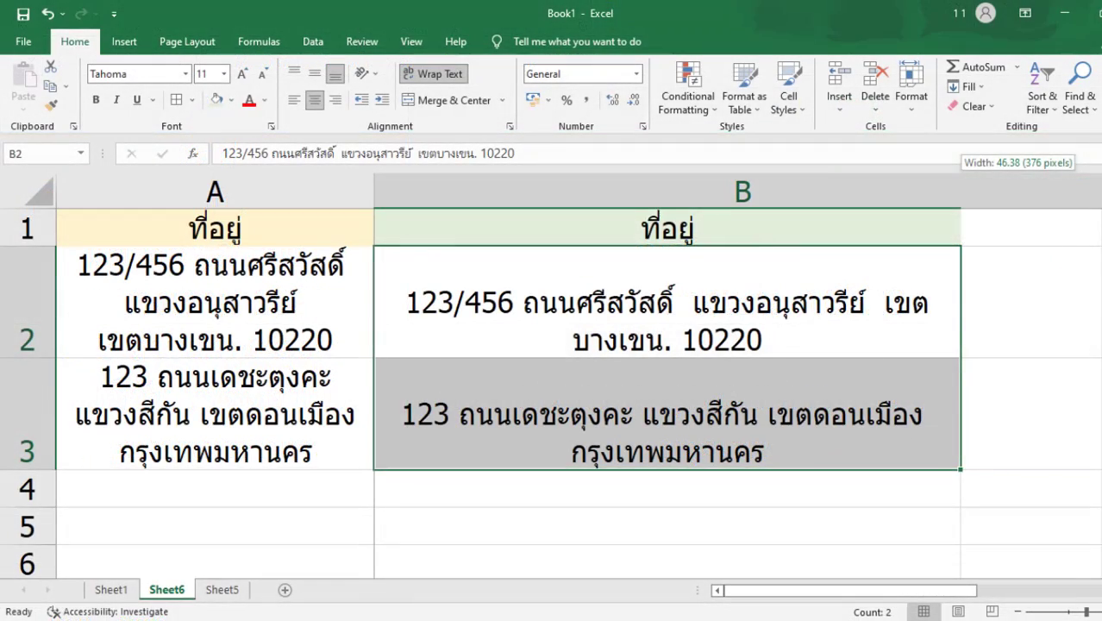
left_click_drag(994, 185, 1059, 191)
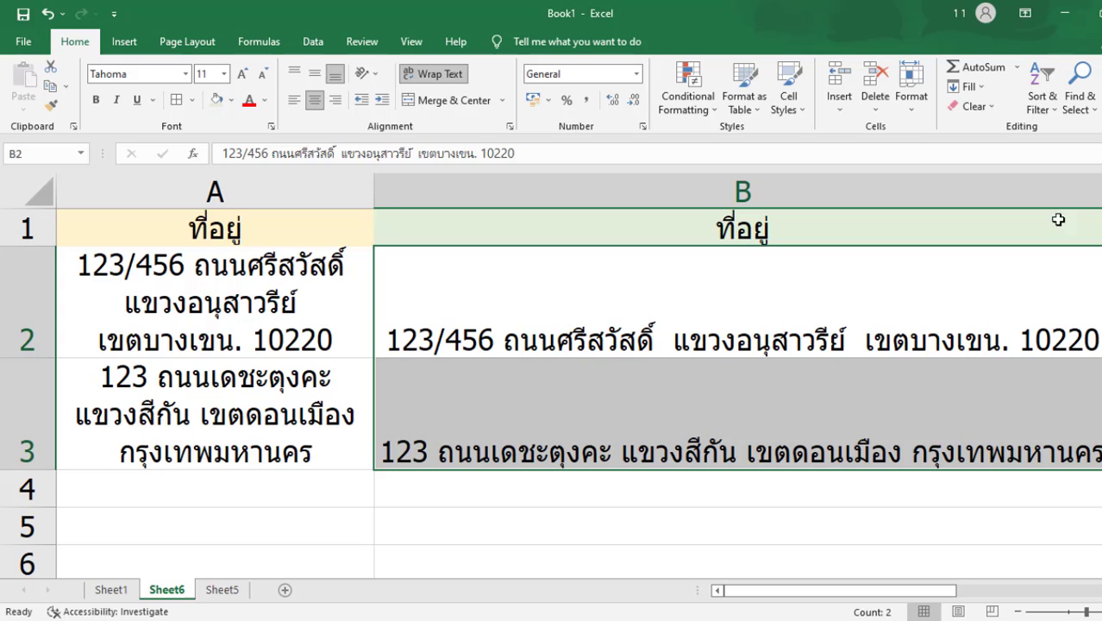